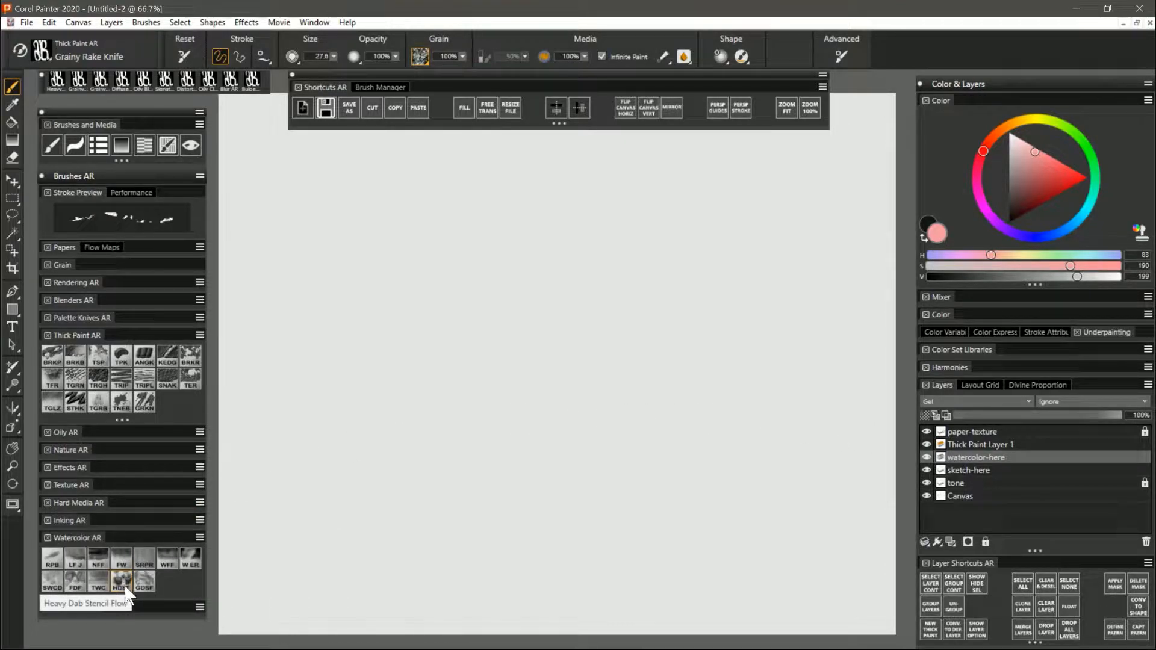
Step: With the Heavy Dab Stencil Flow watercolor brush, paint two red patches side by side and layer blue dabs over the second
left_click(124, 577)
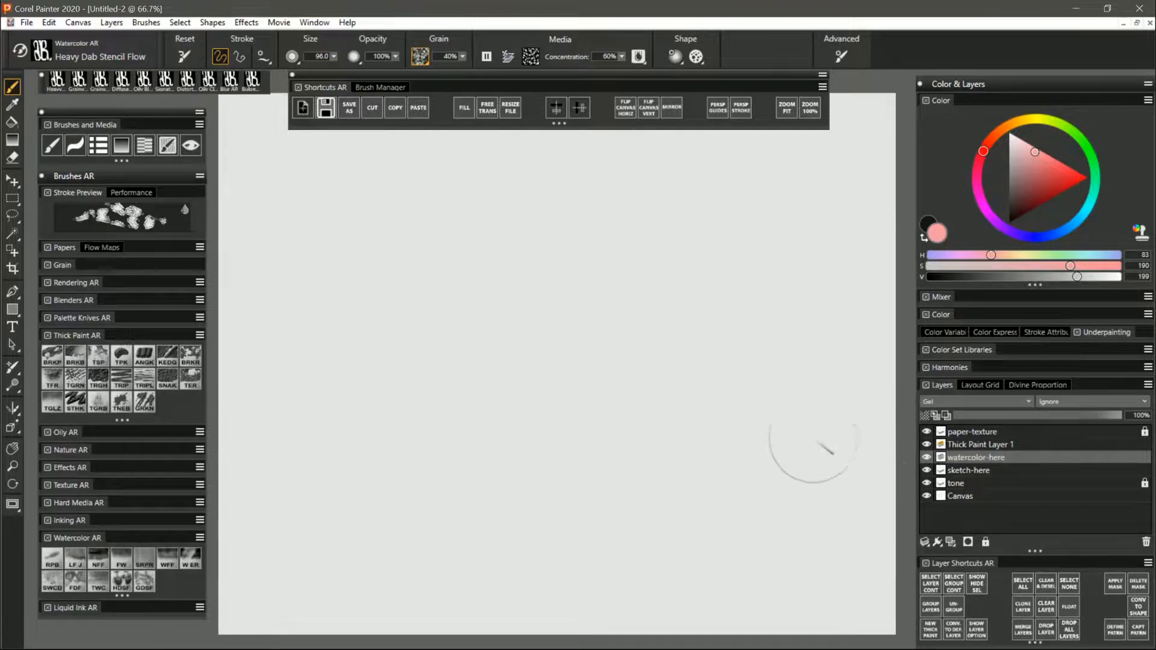
mouse_move(367, 247)
left_mouse_down()
mouse_move(353, 279)
mouse_move(388, 301)
mouse_move(350, 346)
mouse_move(405, 288)
mouse_move(392, 367)
mouse_move(449, 286)
mouse_move(402, 373)
left_mouse_up()
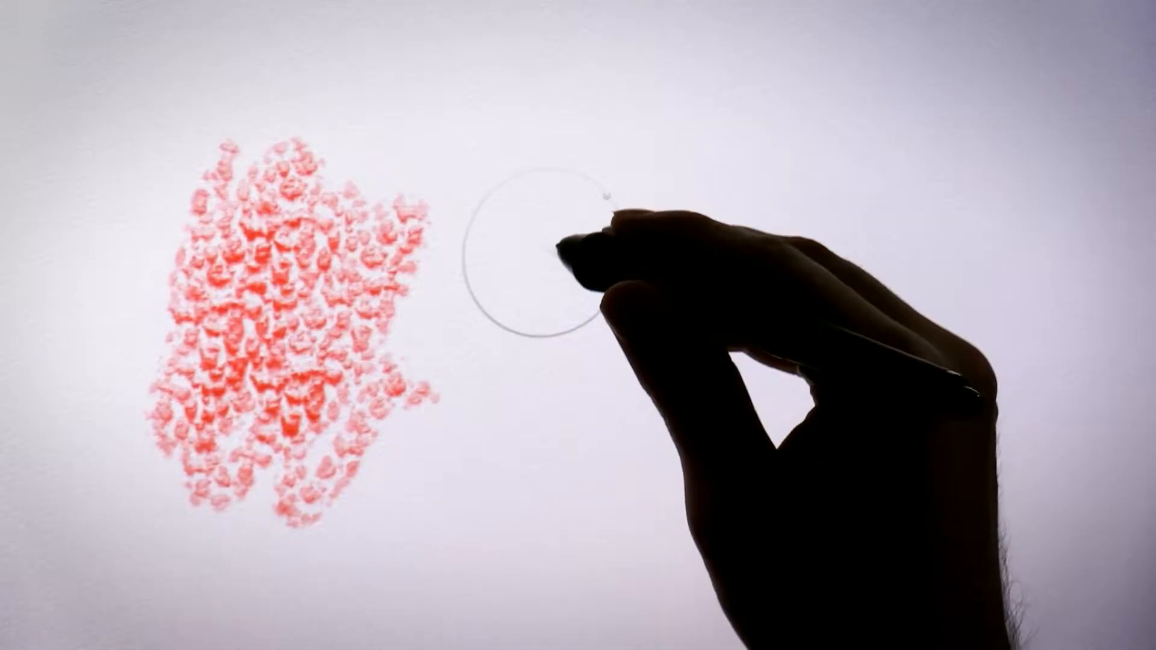
mouse_move(537, 290)
left_mouse_down()
mouse_move(590, 266)
mouse_move(634, 295)
left_mouse_up()
mouse_move(673, 259)
left_mouse_down()
mouse_move(721, 243)
mouse_move(737, 398)
mouse_move(753, 363)
left_mouse_up()
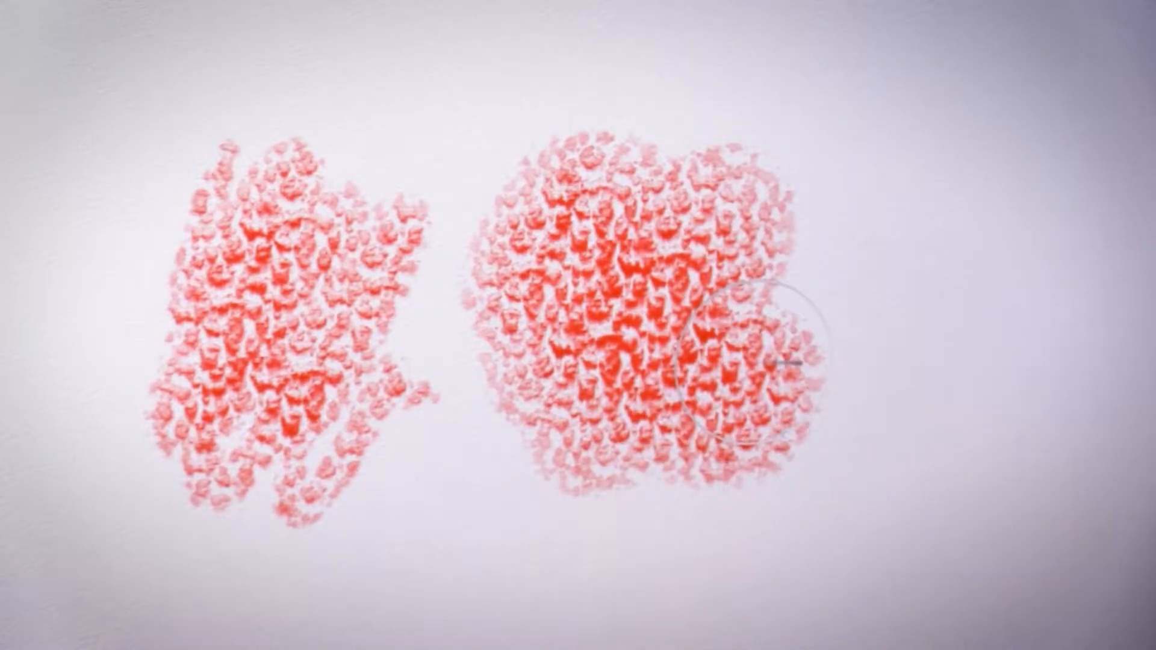
mouse_move(595, 199)
left_mouse_down()
mouse_move(618, 322)
mouse_move(602, 334)
mouse_move(761, 322)
mouse_move(801, 361)
left_mouse_up()
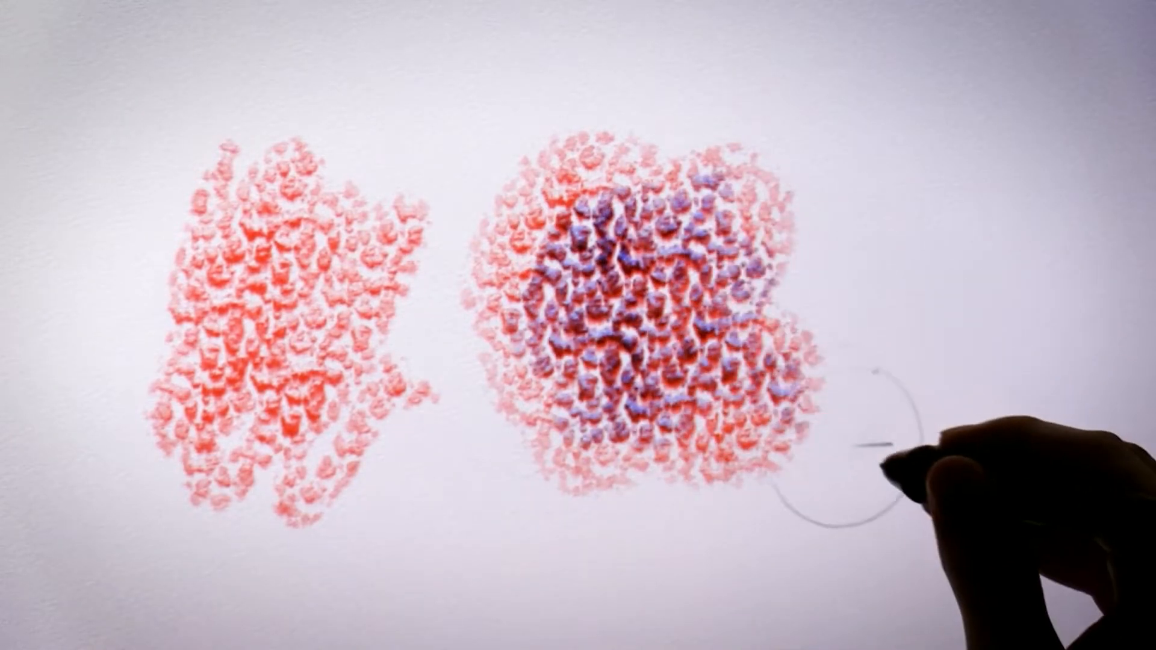
mouse_move(697, 307)
left_mouse_down()
mouse_move(633, 371)
mouse_move(681, 294)
mouse_move(636, 253)
mouse_move(714, 355)
mouse_move(672, 253)
mouse_move(590, 310)
mouse_move(709, 349)
left_mouse_up()
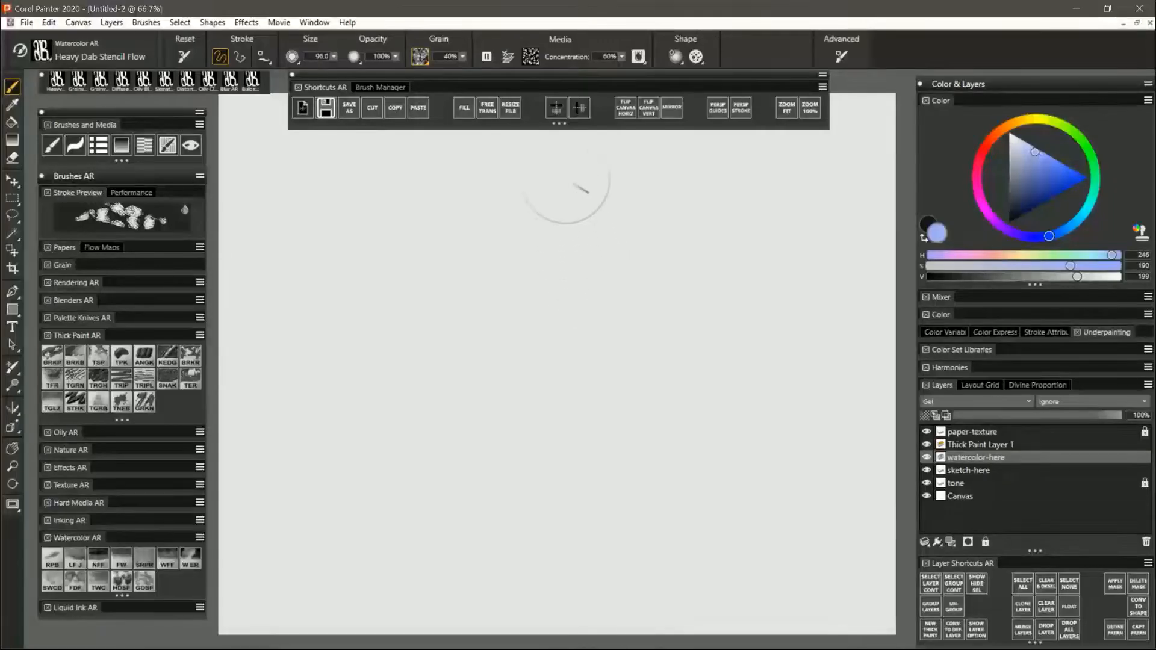
Step: Switch the flow map to Fine Dots and paint two blue dotted patches side by side on the cleared canvas
left_click(532, 56)
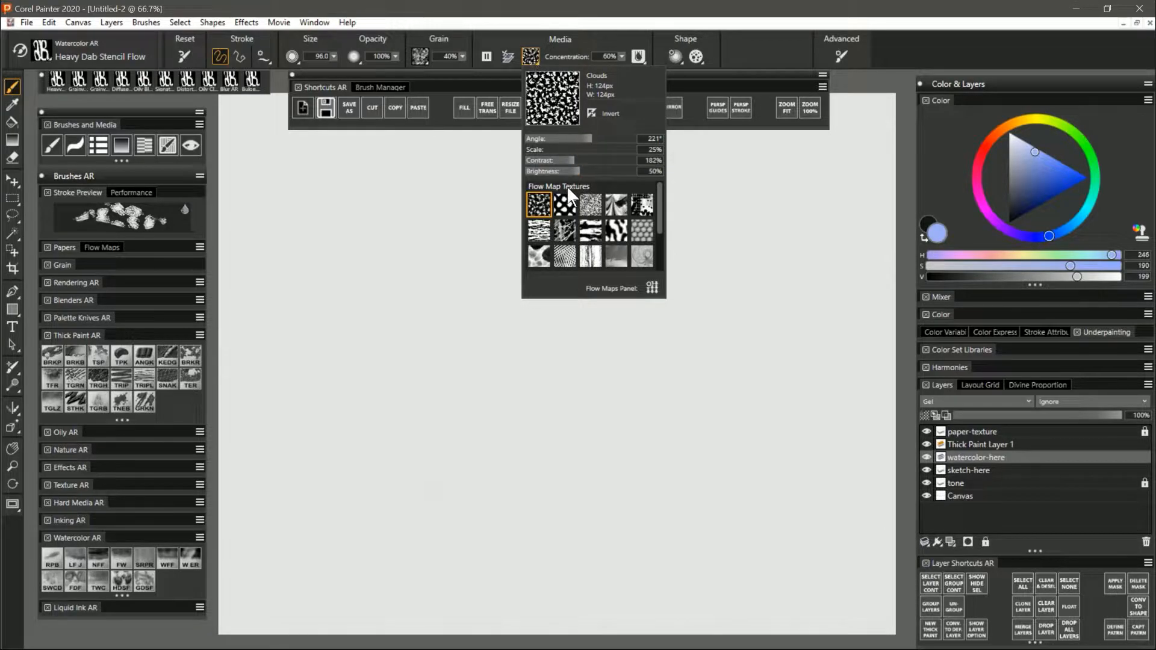
left_click(568, 202)
mouse_move(443, 278)
left_mouse_down()
mouse_move(457, 360)
mouse_move(445, 268)
mouse_move(515, 387)
mouse_move(536, 379)
left_mouse_up()
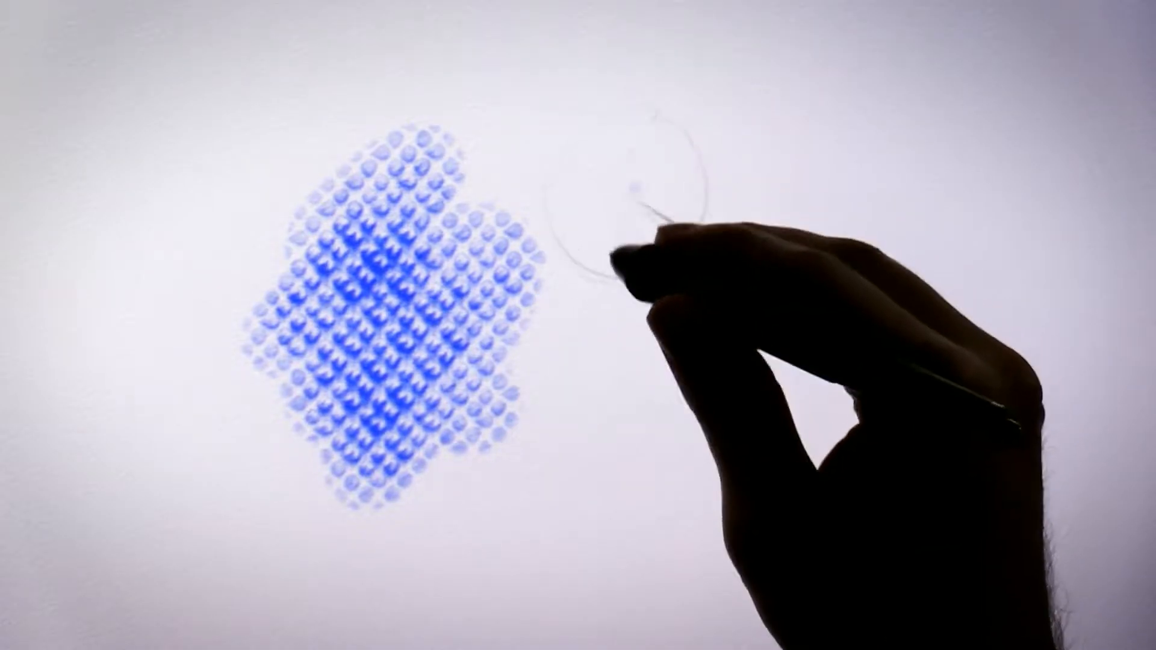
left_click_drag(574, 291, 603, 352)
left_click_drag(722, 296, 807, 413)
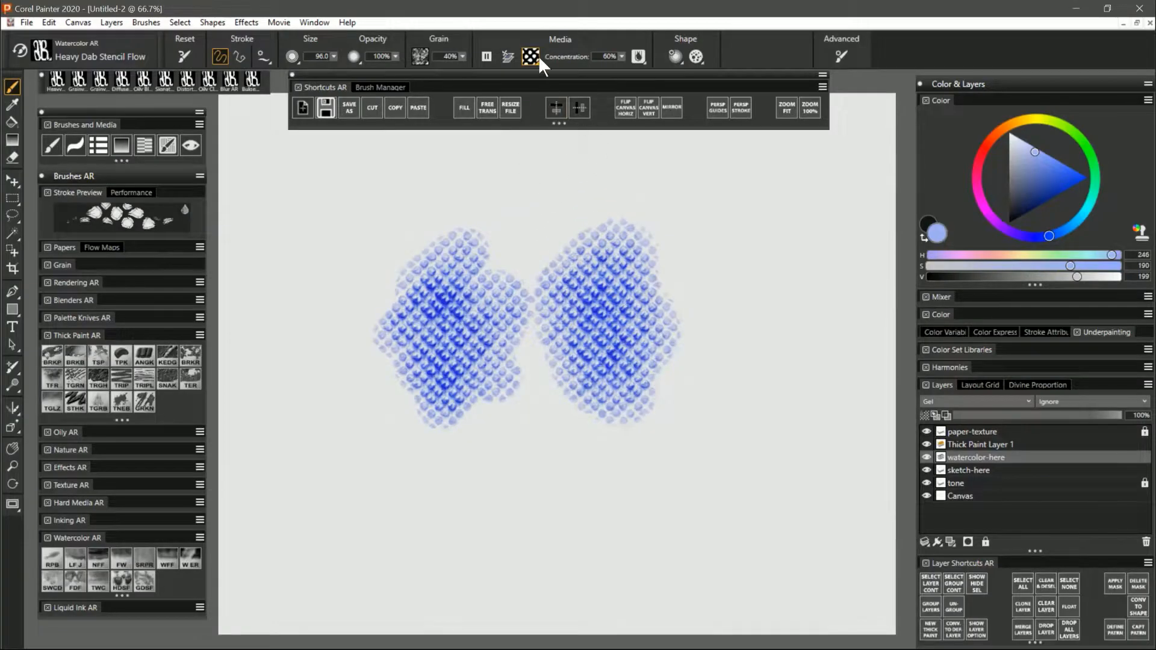
Step: Choose the Horizontal Flow map, reduce the brush size to 10.8 and paint thin wavy and vertical blue strokes beside the dotted patches
left_click(536, 56)
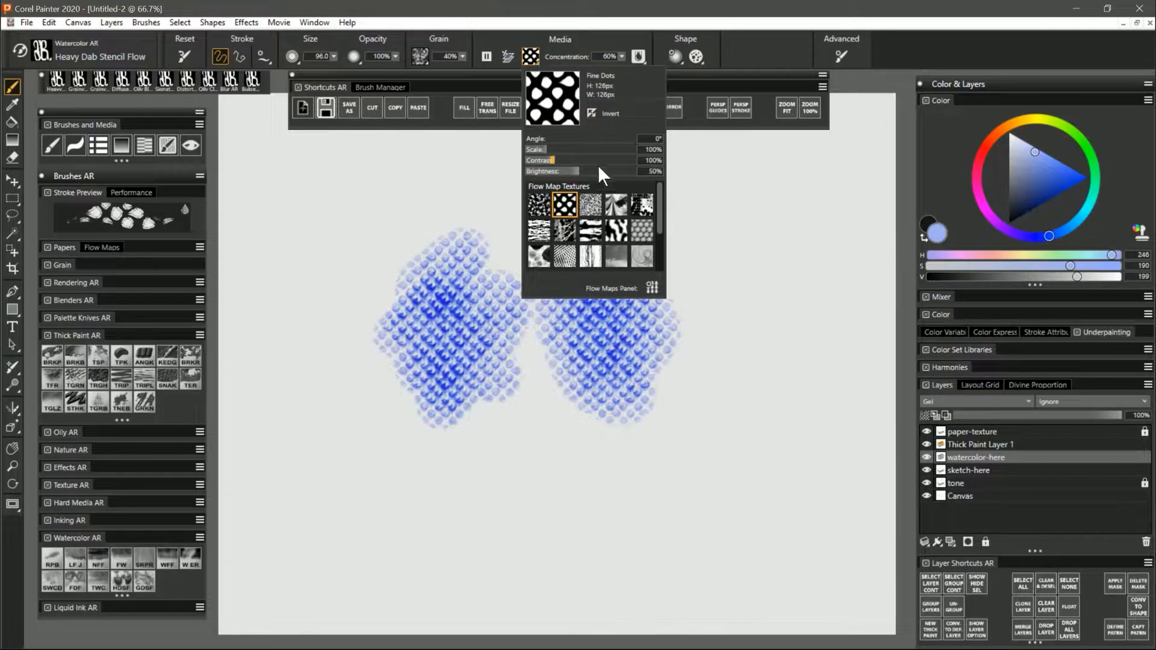
left_click(591, 232)
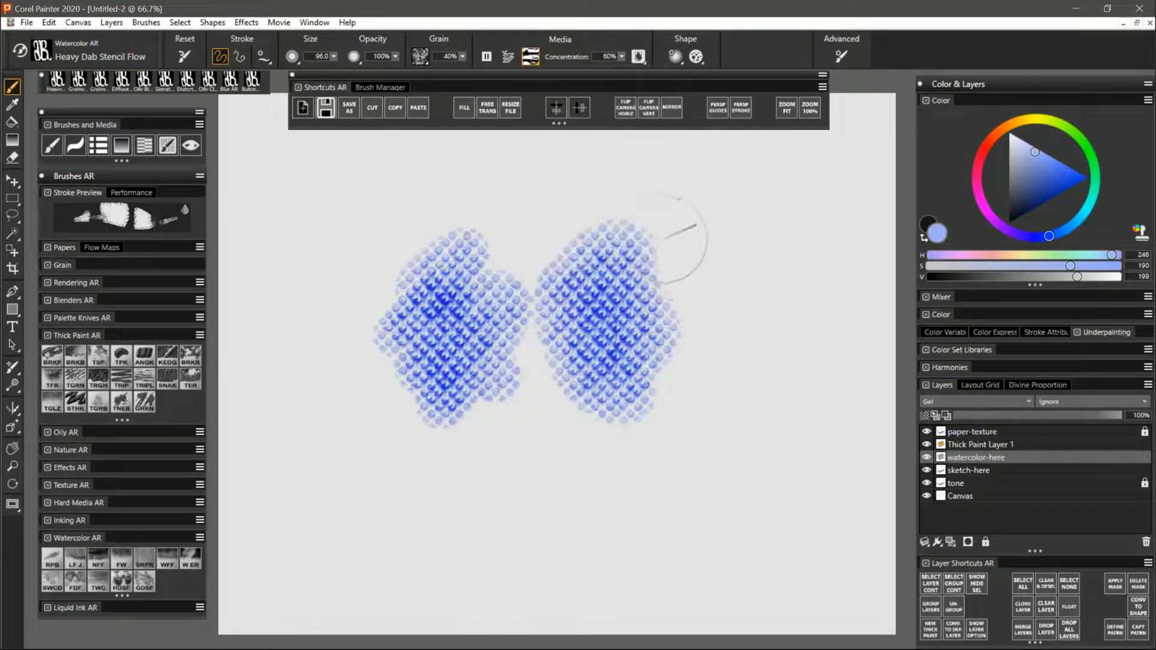
left_click_drag(697, 240, 702, 245)
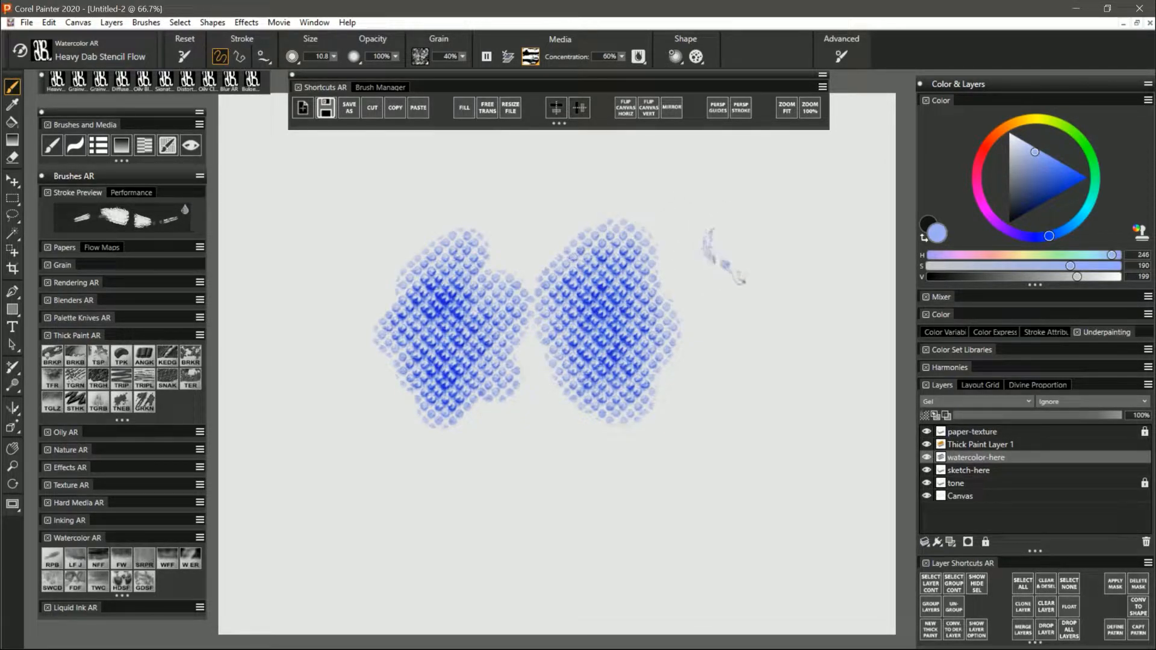
left_click_drag(765, 227, 767, 333)
mouse_move(792, 229)
left_mouse_down()
mouse_move(794, 355)
mouse_move(793, 385)
left_mouse_up()
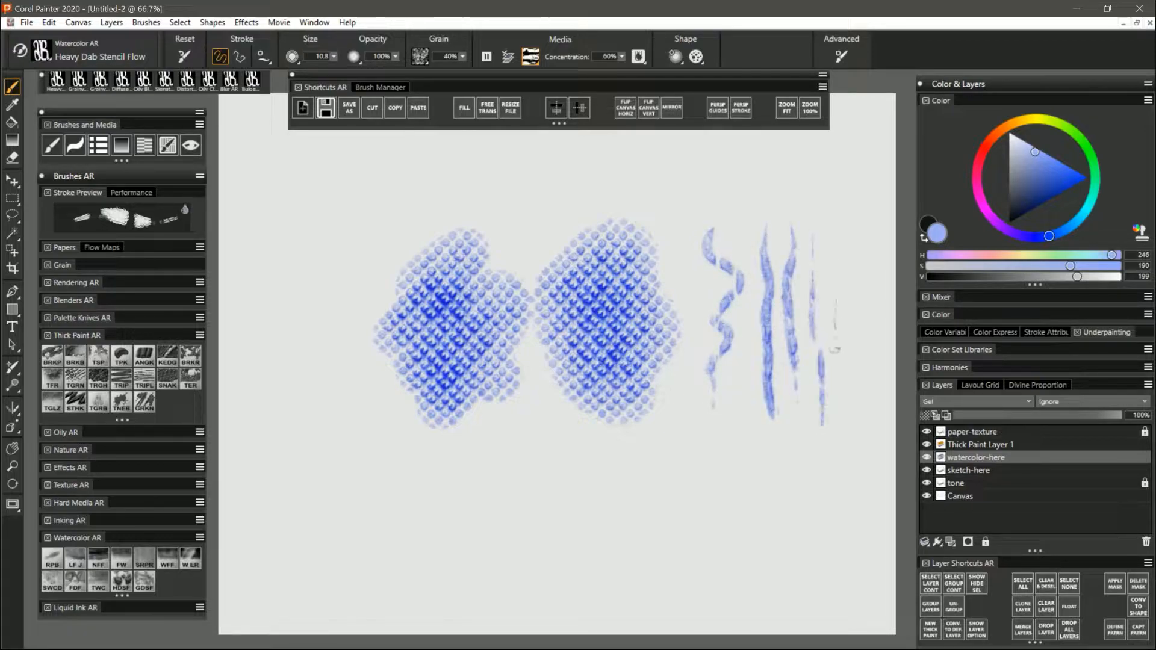
Step: Using a muted reddish-grey color, paint a patch with the Grainy Dab Stencil Flow brush and the Clouds flow map
left_click(1022, 178)
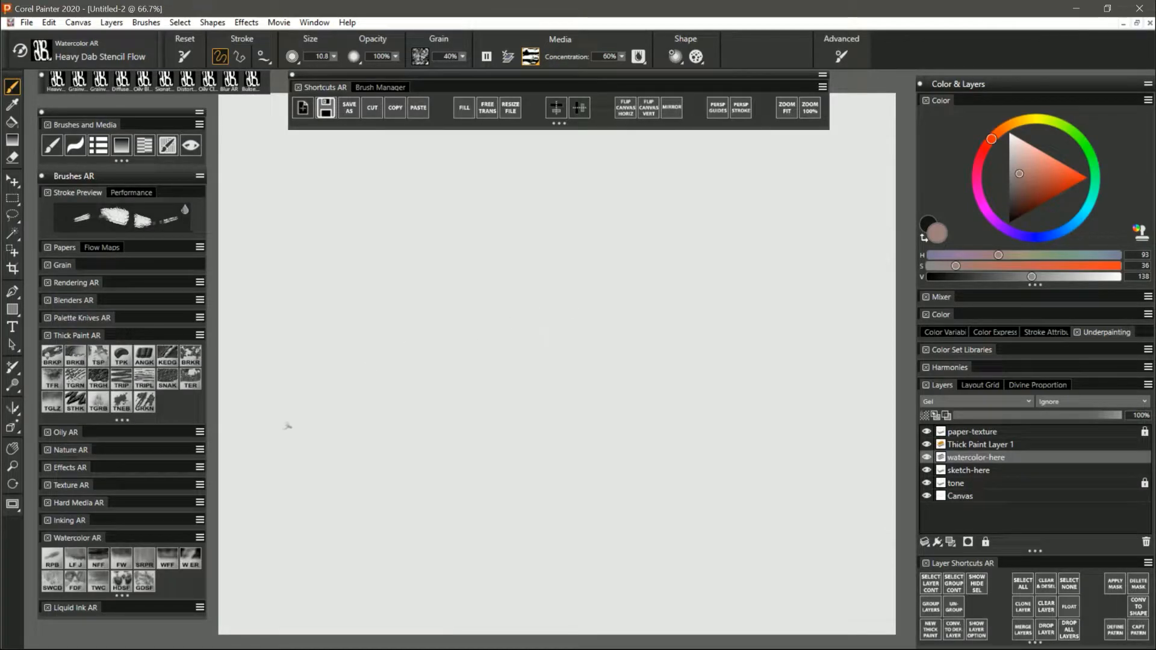
left_click(143, 581)
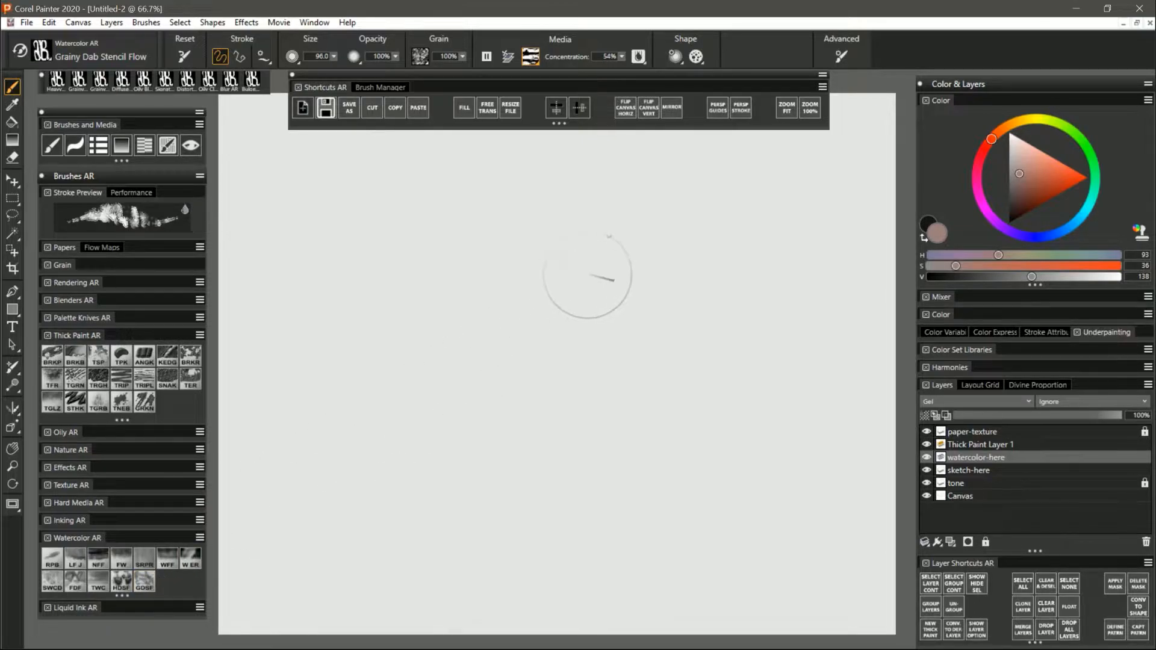
left_click(530, 57)
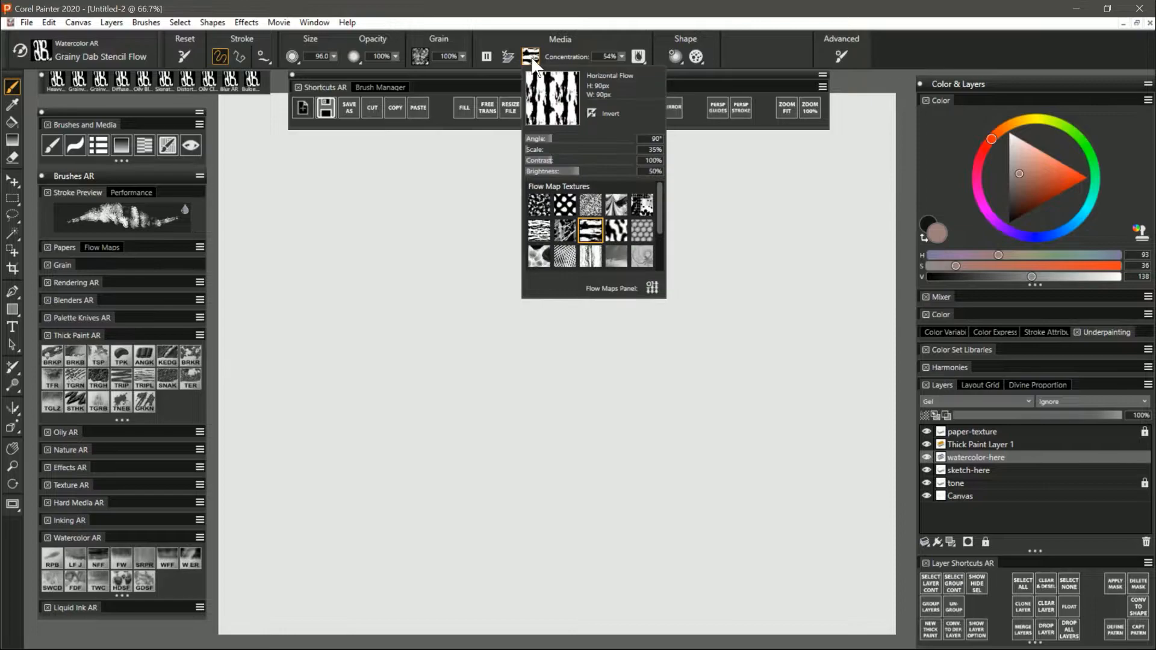
left_click(540, 201)
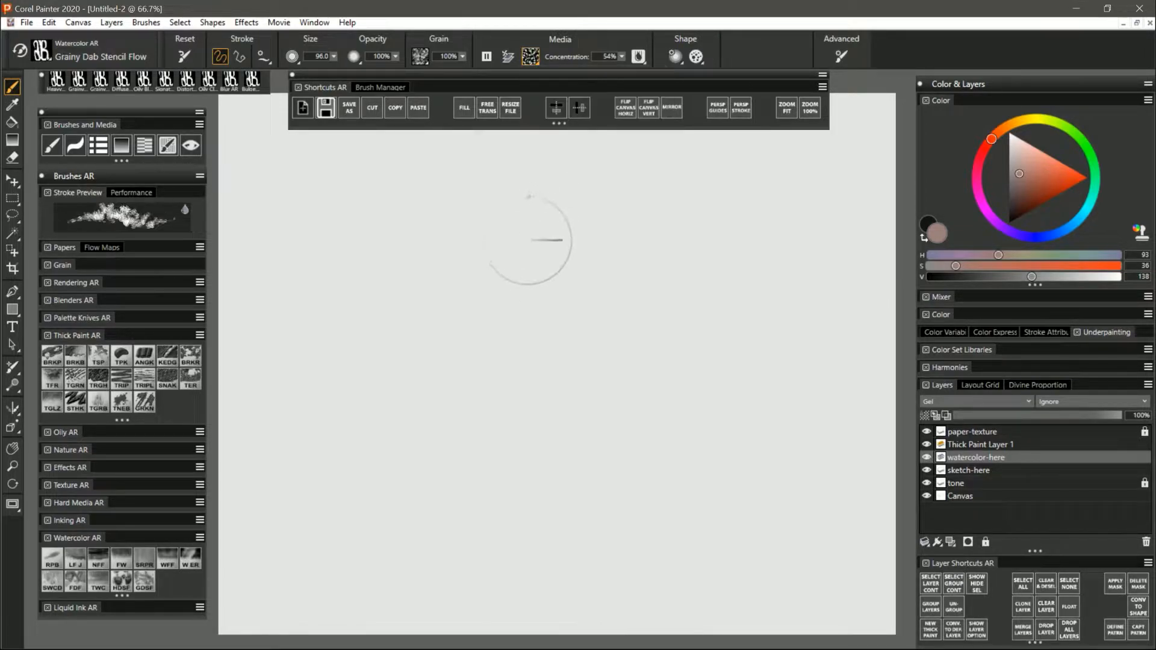
mouse_move(452, 258)
left_mouse_down()
mouse_move(441, 324)
mouse_move(465, 330)
mouse_move(476, 296)
mouse_move(427, 367)
mouse_move(491, 406)
mouse_move(581, 396)
left_mouse_up()
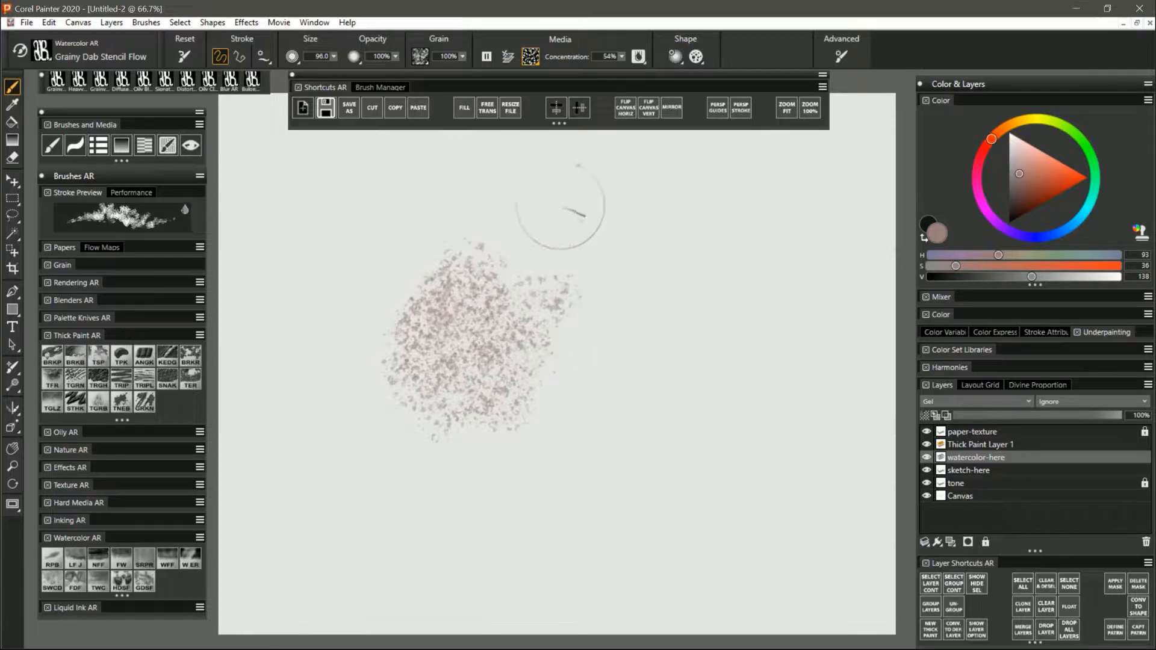
Step: Switch the flow map to Fine Dots and paint a second grainy patch beside the first one
left_click(531, 56)
left_click(566, 204)
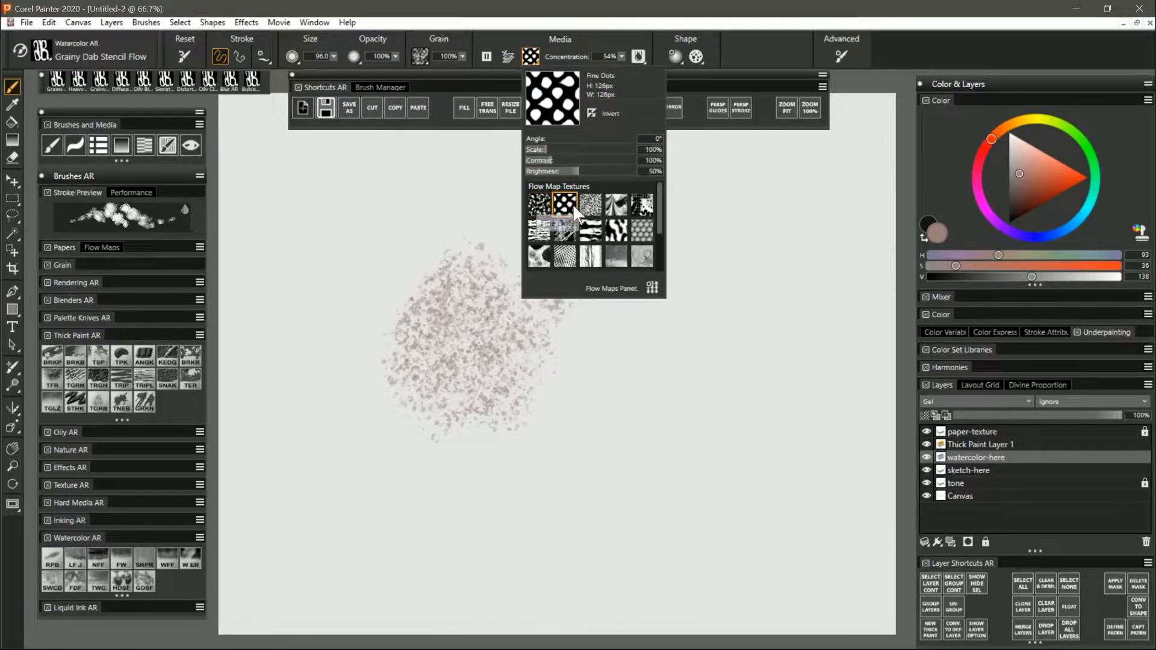
mouse_move(609, 322)
left_mouse_down()
mouse_move(653, 368)
mouse_move(651, 289)
mouse_move(631, 366)
mouse_move(690, 382)
mouse_move(670, 284)
mouse_move(734, 315)
mouse_move(671, 401)
mouse_move(623, 427)
mouse_move(764, 477)
left_mouse_up()
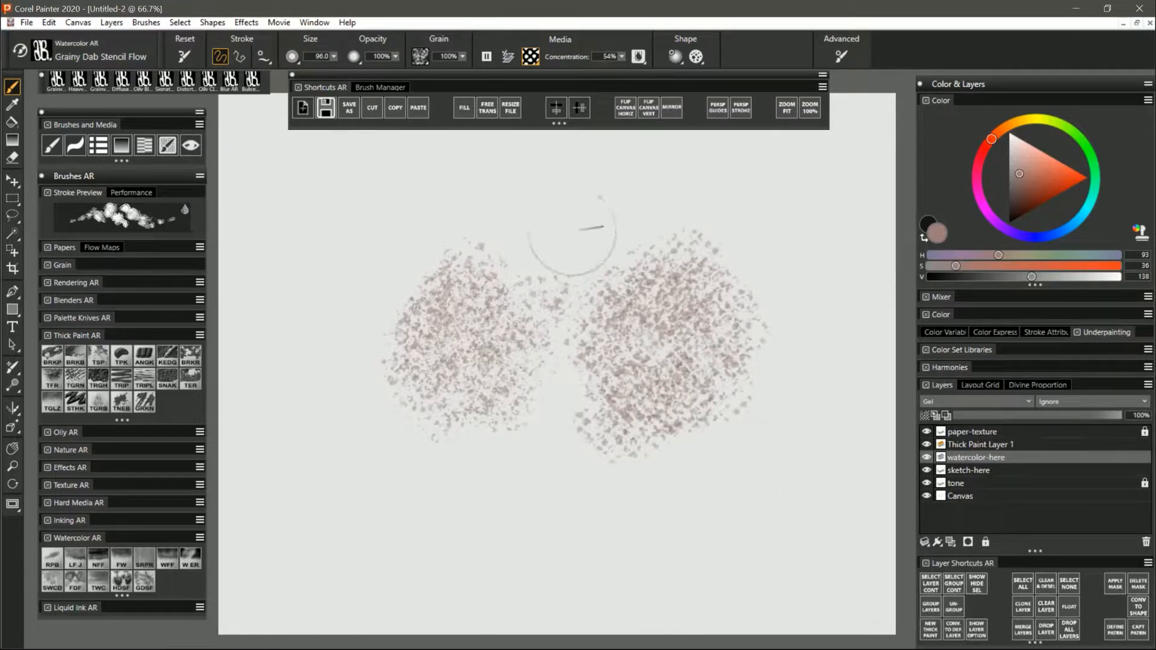
Step: Set the paper grain to Basic Paper and paint a row of dotted strokes above the two grainy patches
left_click(421, 56)
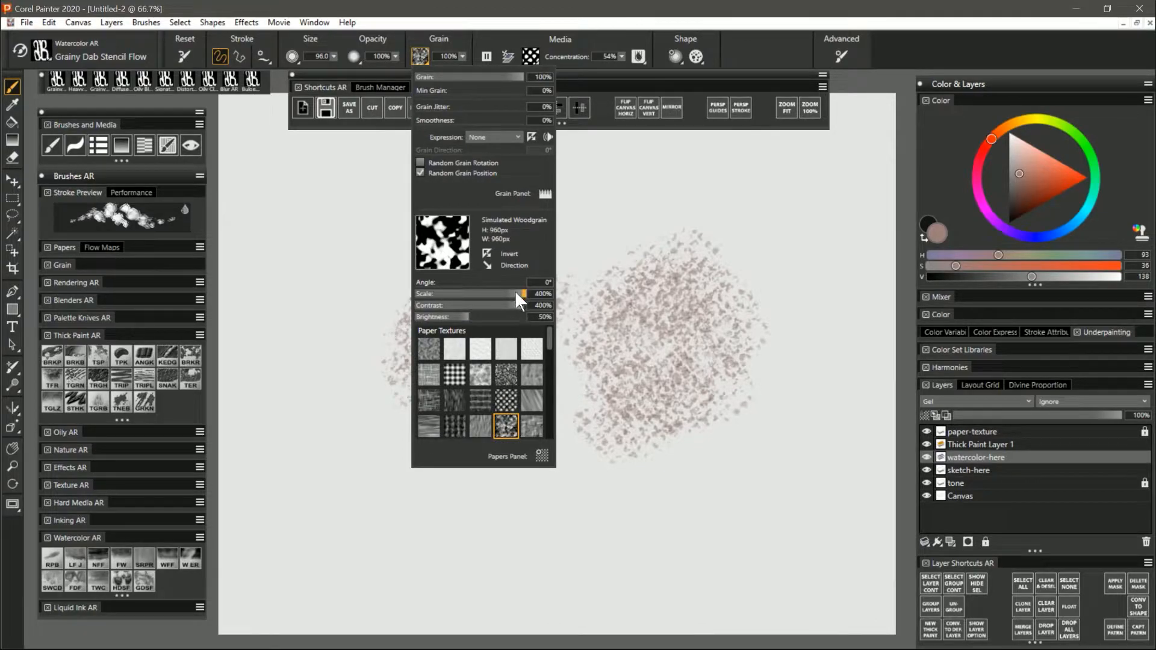
left_click(429, 346)
mouse_move(366, 240)
left_mouse_down()
mouse_move(487, 199)
mouse_move(552, 212)
mouse_move(393, 236)
mouse_move(403, 253)
mouse_move(647, 216)
mouse_move(648, 207)
mouse_move(627, 210)
mouse_move(642, 202)
mouse_move(702, 202)
mouse_move(755, 225)
left_mouse_up()
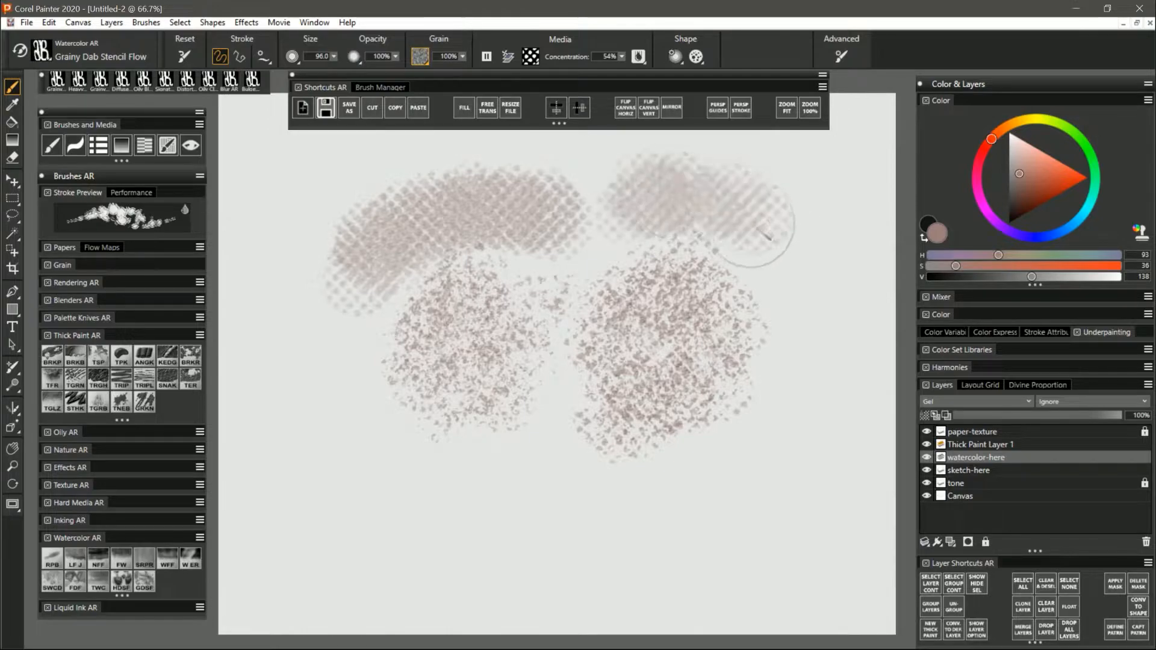
Step: Set the paper grain to Contrasty Random Cracks from the Painter 2015 papers and paint a stroke across the lower canvas
left_click(420, 56)
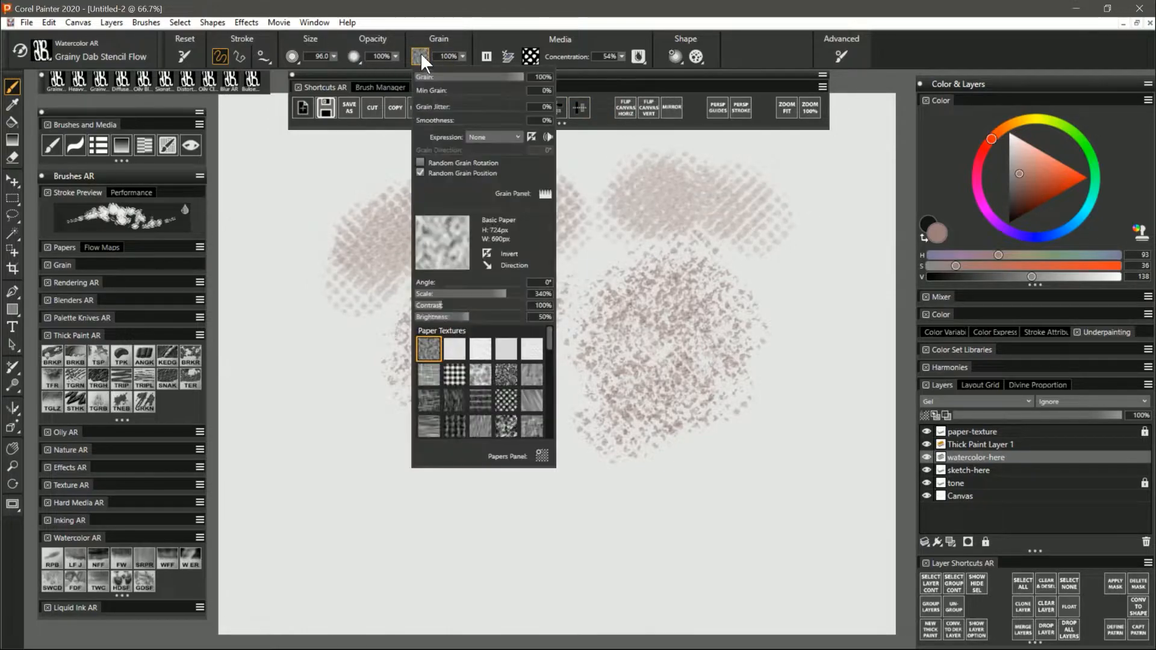
left_click_drag(553, 340, 552, 403)
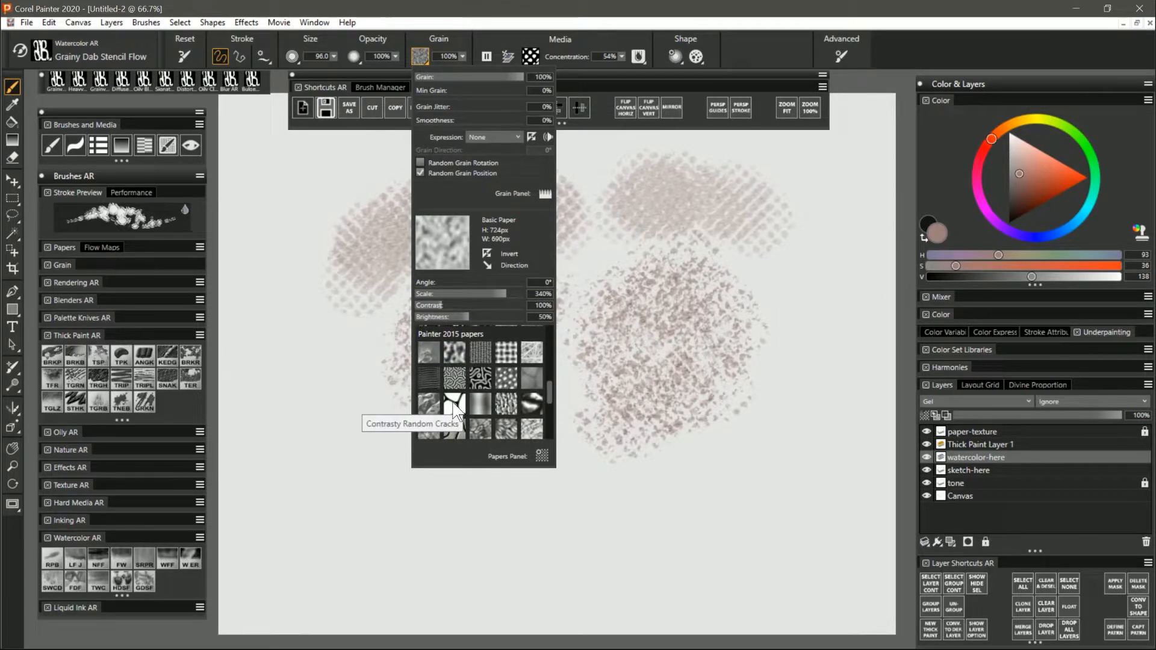
left_click(455, 409)
mouse_move(335, 361)
left_mouse_down()
mouse_move(454, 483)
mouse_move(502, 494)
mouse_move(522, 453)
mouse_move(551, 503)
mouse_move(603, 510)
mouse_move(608, 501)
mouse_move(570, 449)
mouse_move(630, 524)
mouse_move(665, 468)
mouse_move(693, 523)
left_mouse_up()
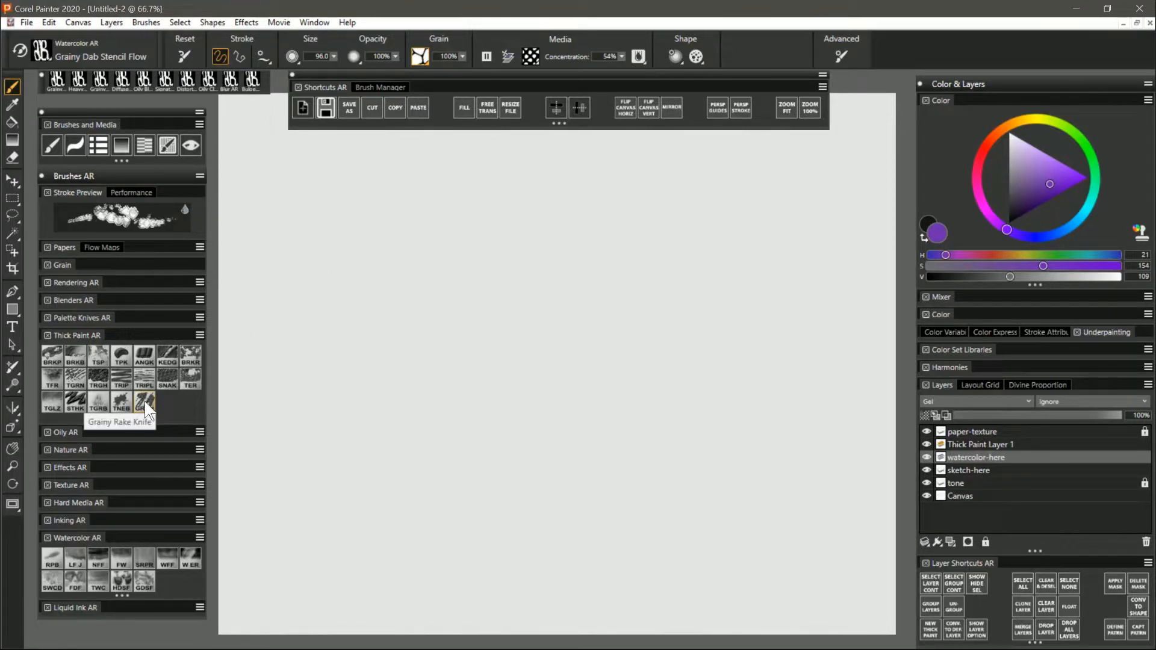
Step: Select the Grainy Rake Knife thick paint brush and set its paper grain to Simulated Woodgrain
left_click(145, 401)
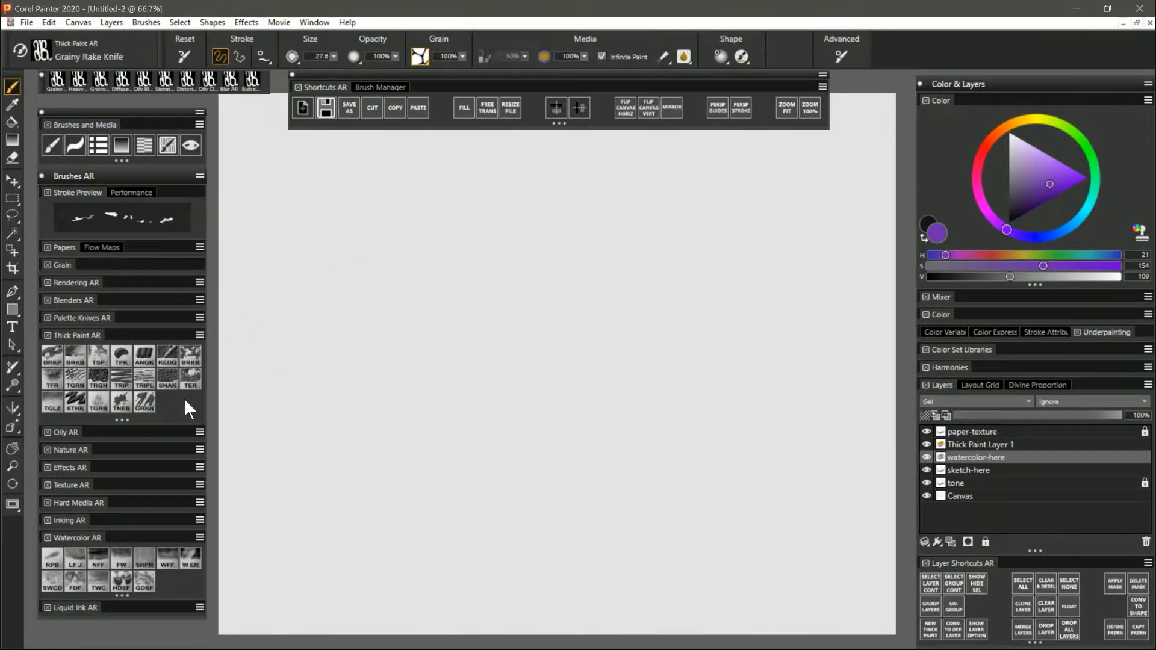
left_click(420, 55)
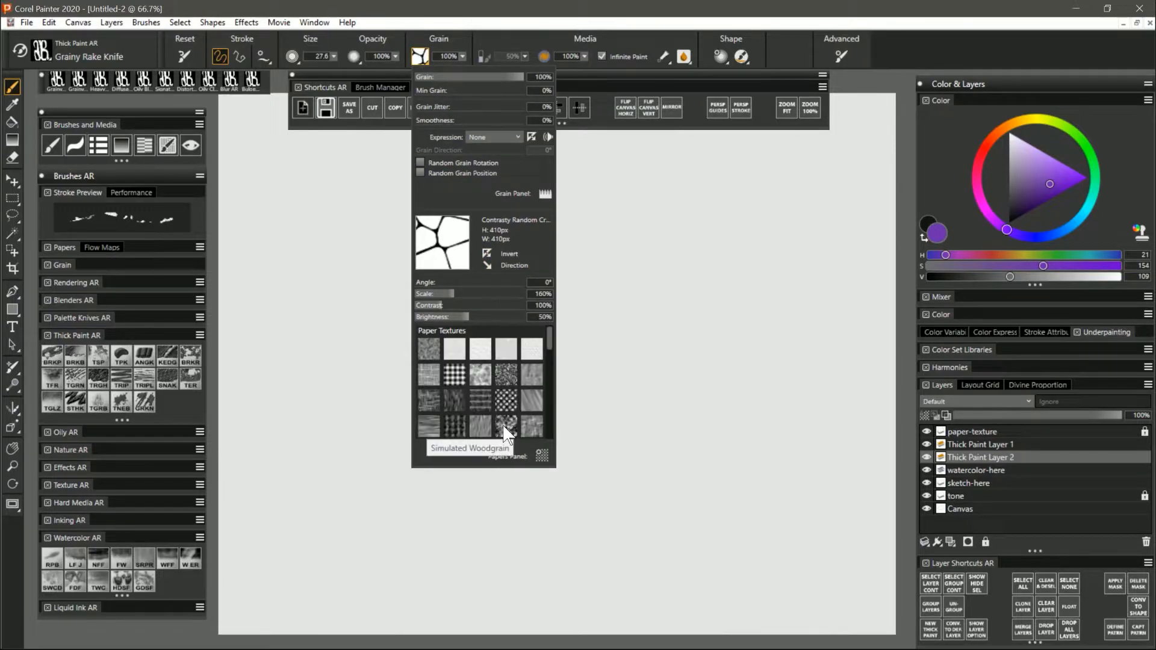
left_click(504, 426)
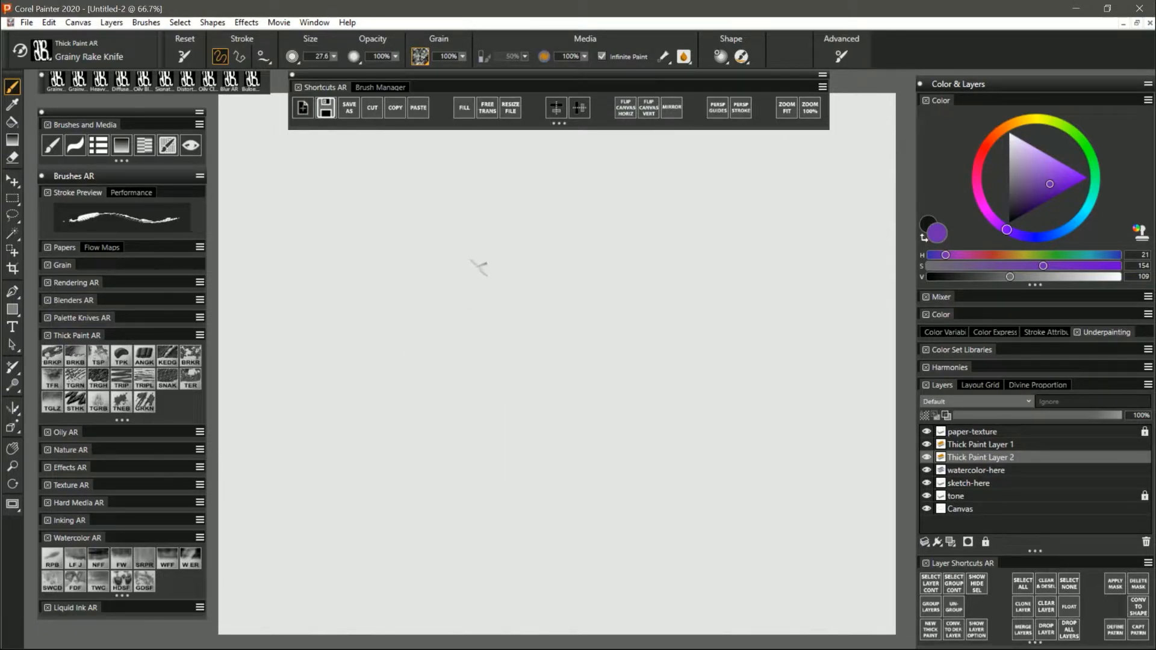
left_click(425, 63)
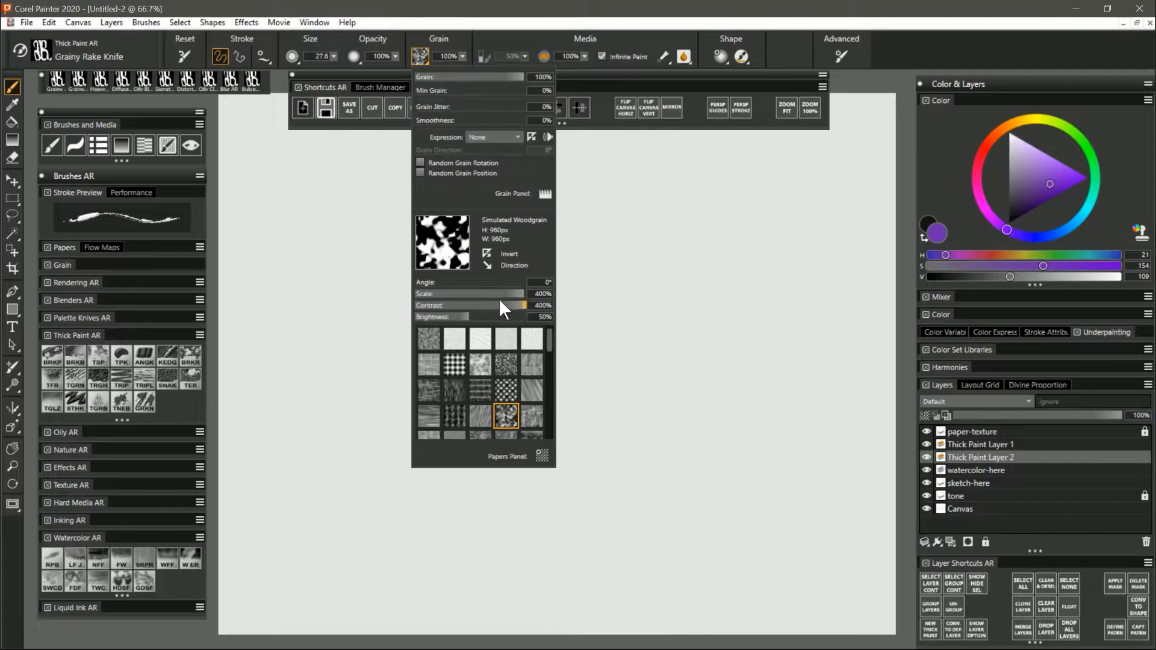
left_click(572, 270)
Step: Paint a fan of broken purple rake strokes across the middle of the canvas
mouse_move(576, 256)
left_mouse_down()
mouse_move(443, 333)
mouse_move(578, 268)
mouse_move(508, 298)
mouse_move(498, 307)
mouse_move(562, 286)
mouse_move(417, 377)
mouse_move(583, 284)
mouse_move(496, 347)
mouse_move(582, 307)
mouse_move(440, 464)
mouse_move(585, 332)
left_mouse_up()
left_click_drag(556, 377, 539, 482)
left_click_drag(593, 332, 577, 477)
mouse_move(629, 330)
left_mouse_down()
mouse_move(626, 480)
mouse_move(650, 362)
mouse_move(654, 447)
mouse_move(662, 337)
mouse_move(668, 479)
mouse_move(673, 339)
mouse_move(683, 428)
left_mouse_up()
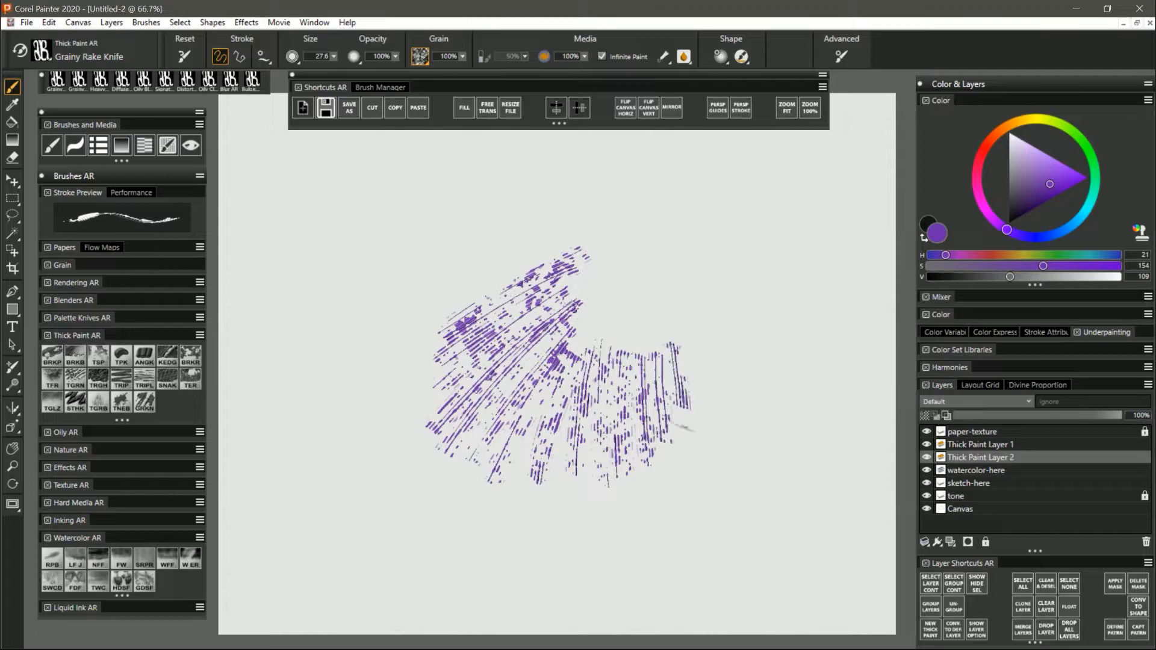
mouse_move(692, 341)
left_mouse_down()
mouse_move(703, 429)
mouse_move(711, 325)
mouse_move(717, 466)
left_mouse_up()
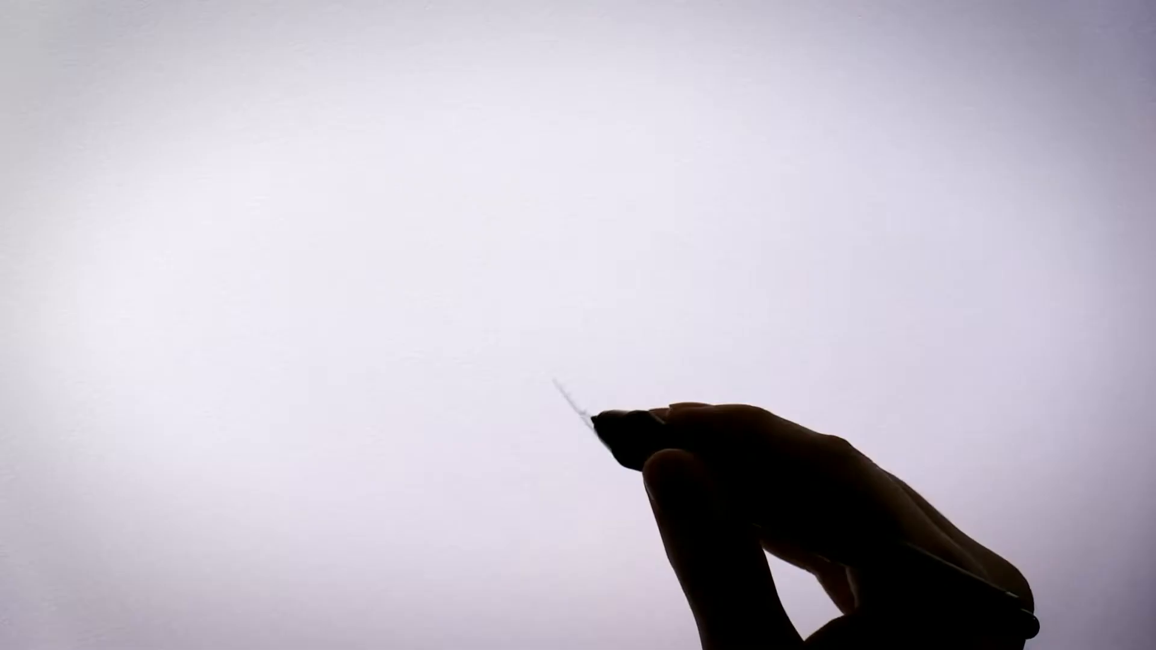